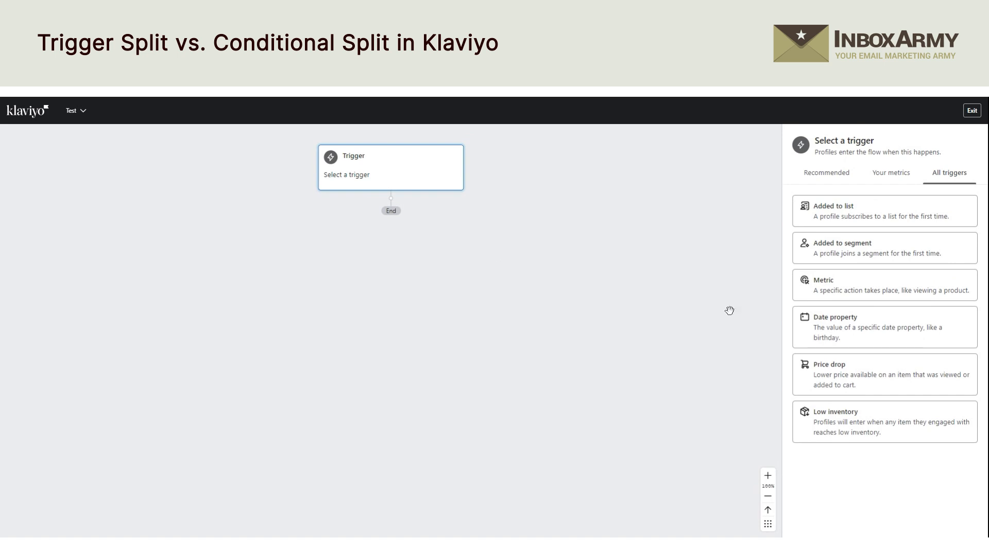
Set the Test flow's trigger to the Placed Order metric, then confirm and save the trigger selection.
click(832, 287)
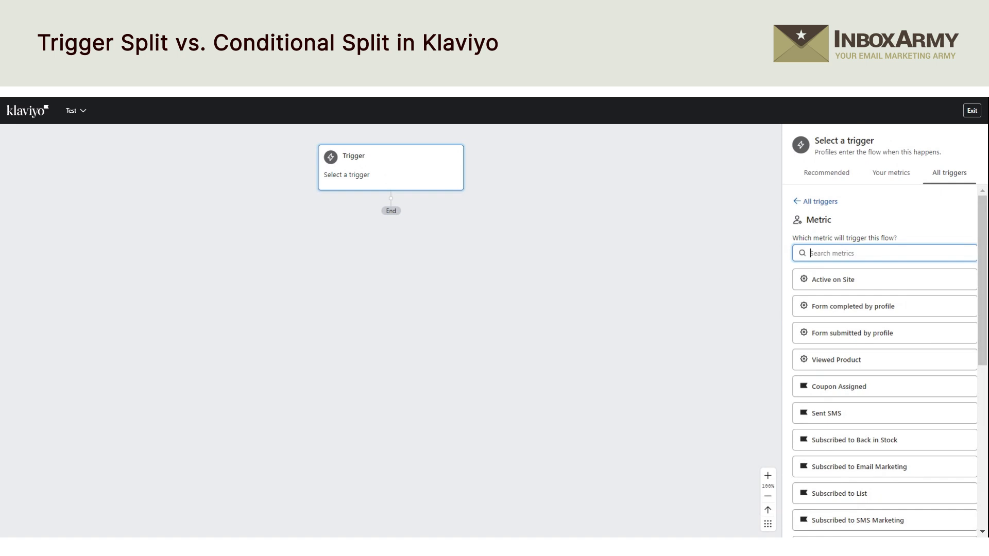
text(place)
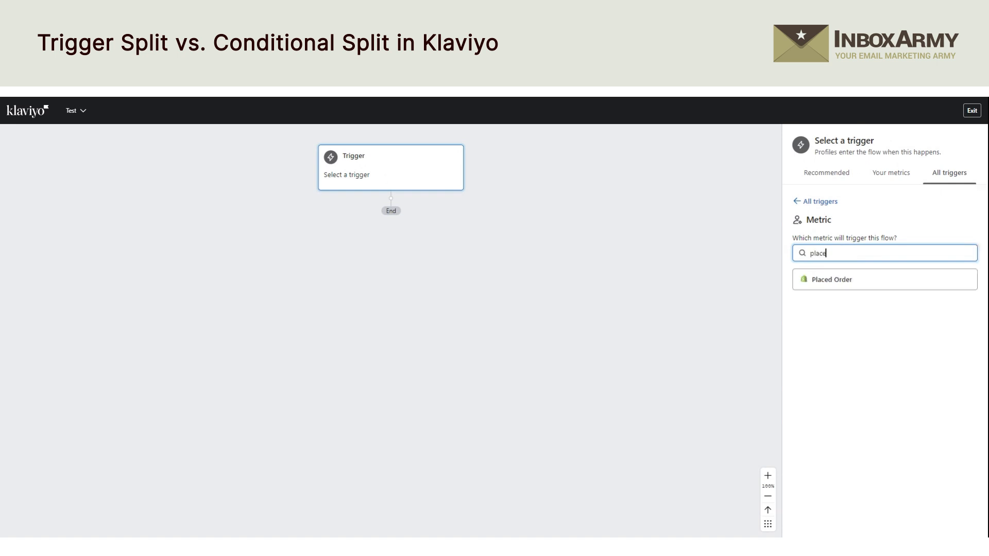
text(d)
click(833, 282)
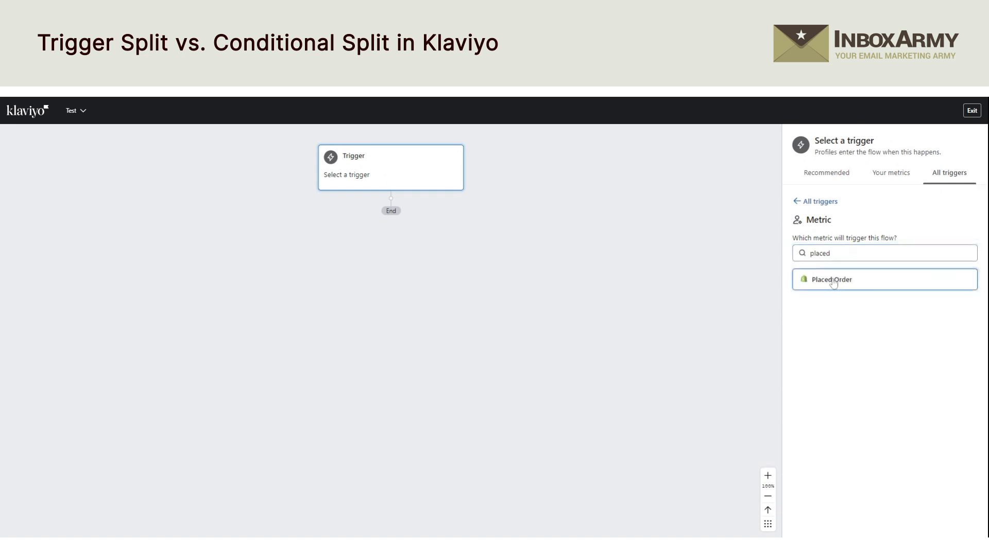
click(809, 519)
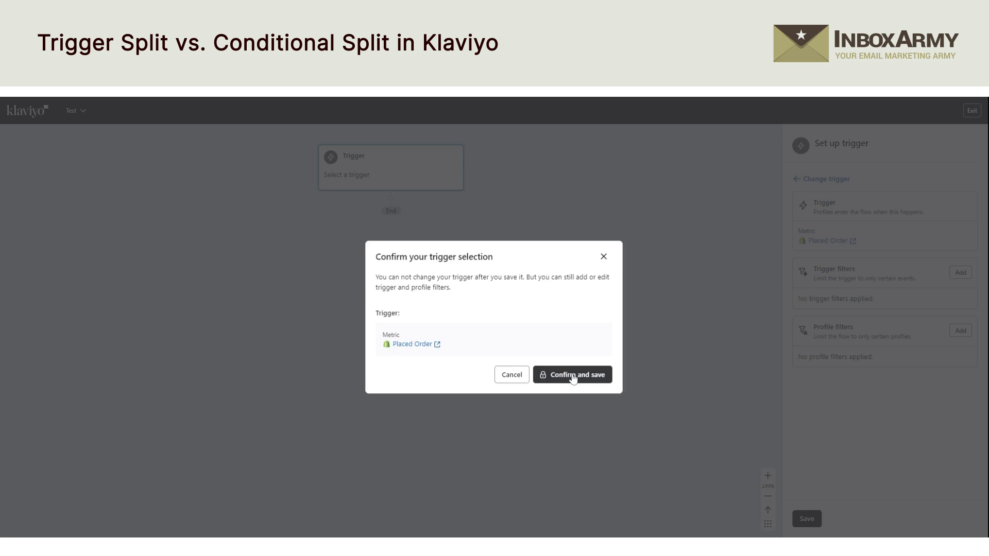
click(573, 375)
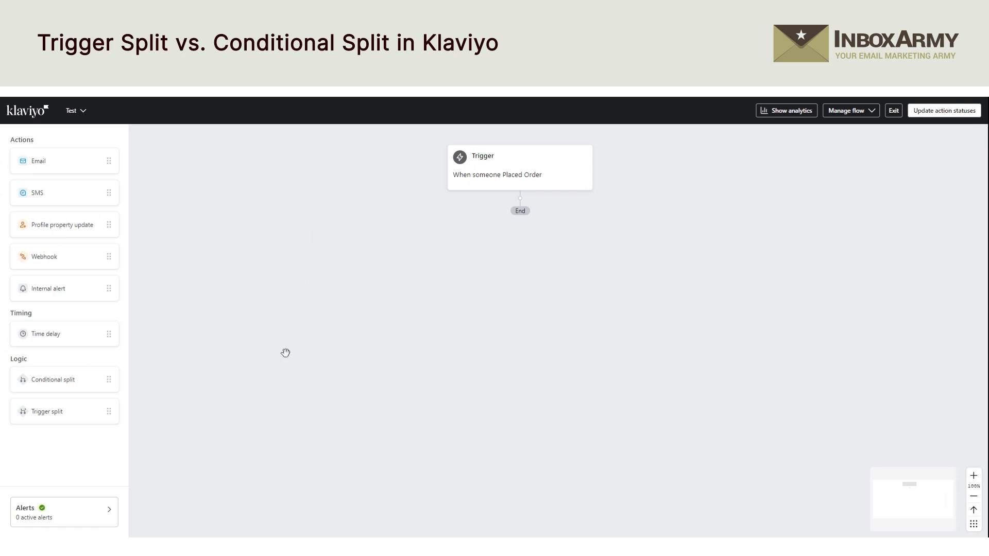
Add a trigger split directly below the Placed Order trigger with the condition $value is at least 50, and save it.
drag(88, 416, 520, 203)
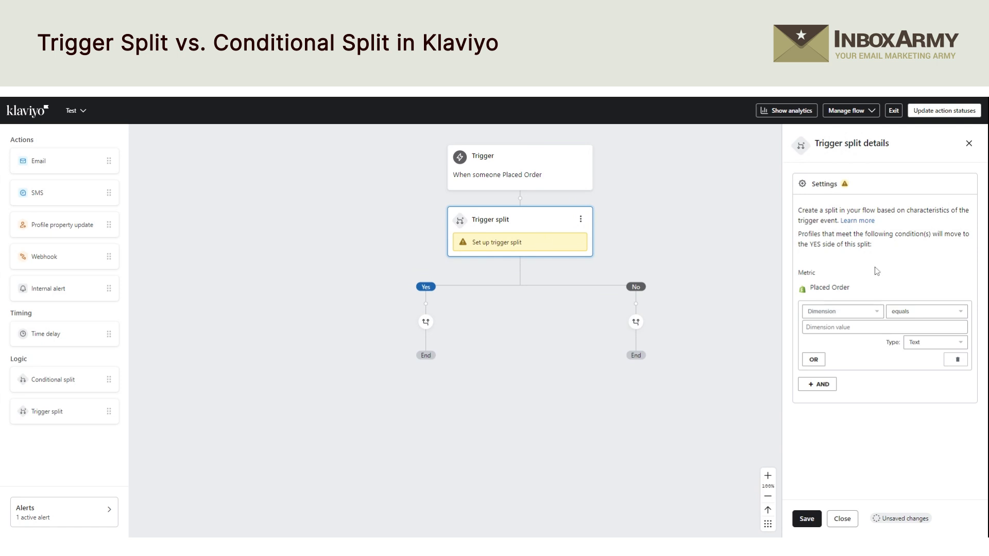
click(869, 313)
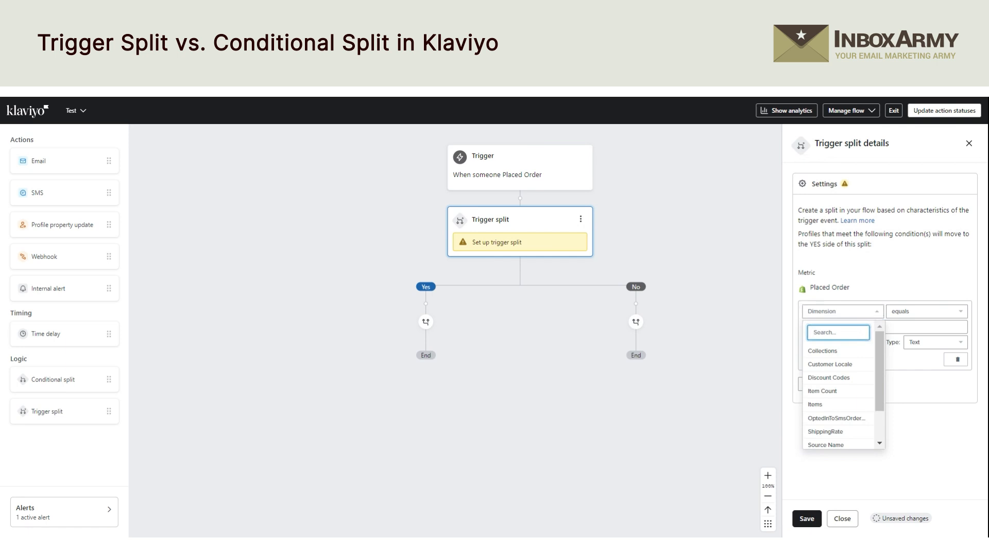
text(val)
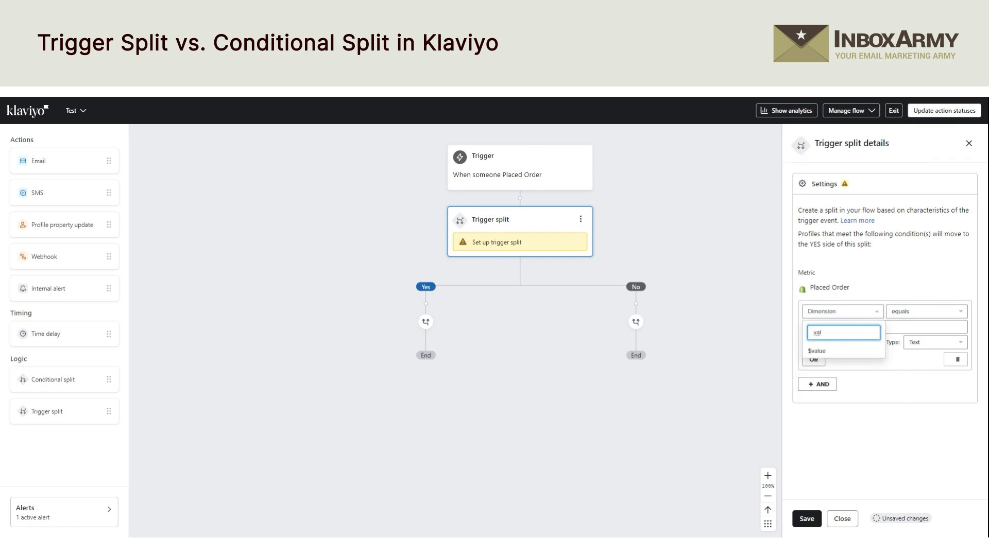
click(855, 353)
click(912, 312)
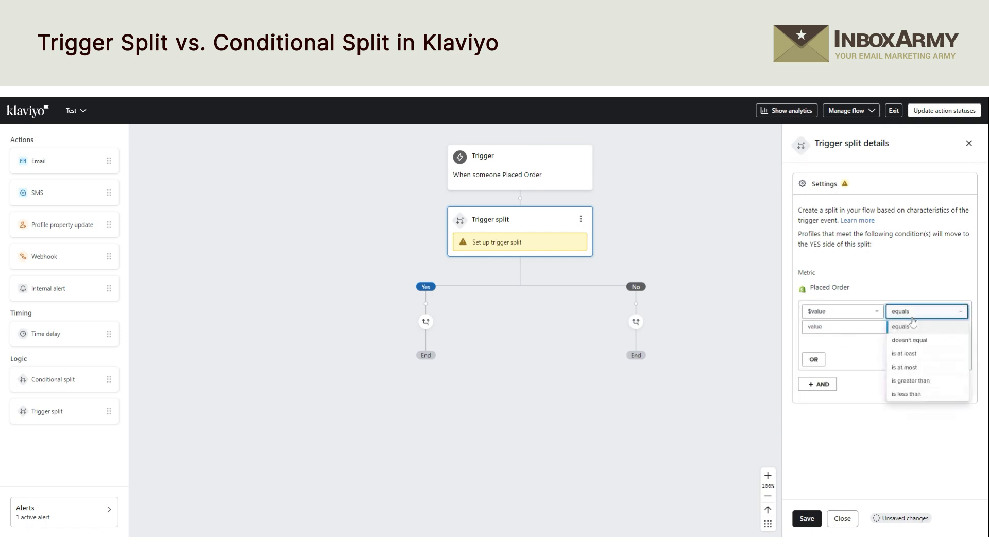
click(924, 355)
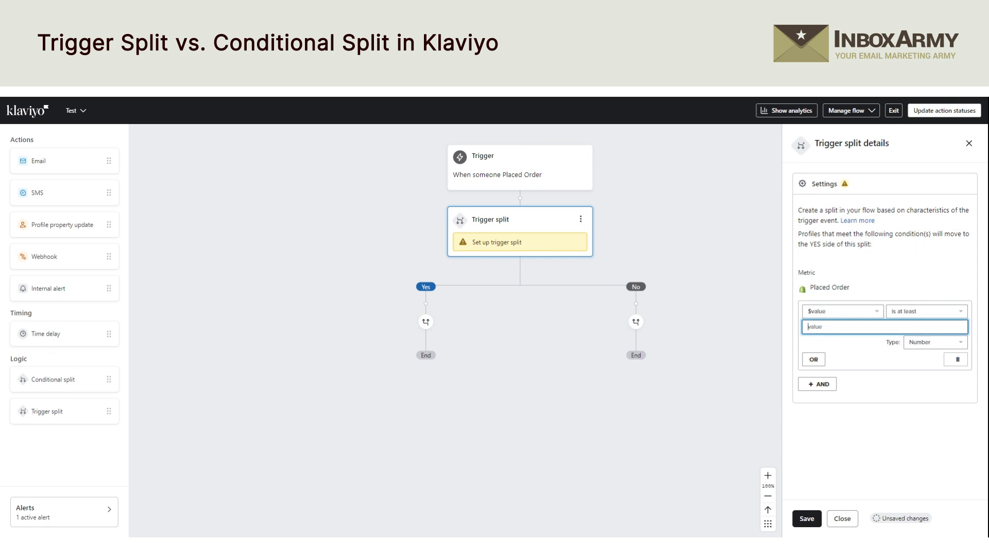
text(50)
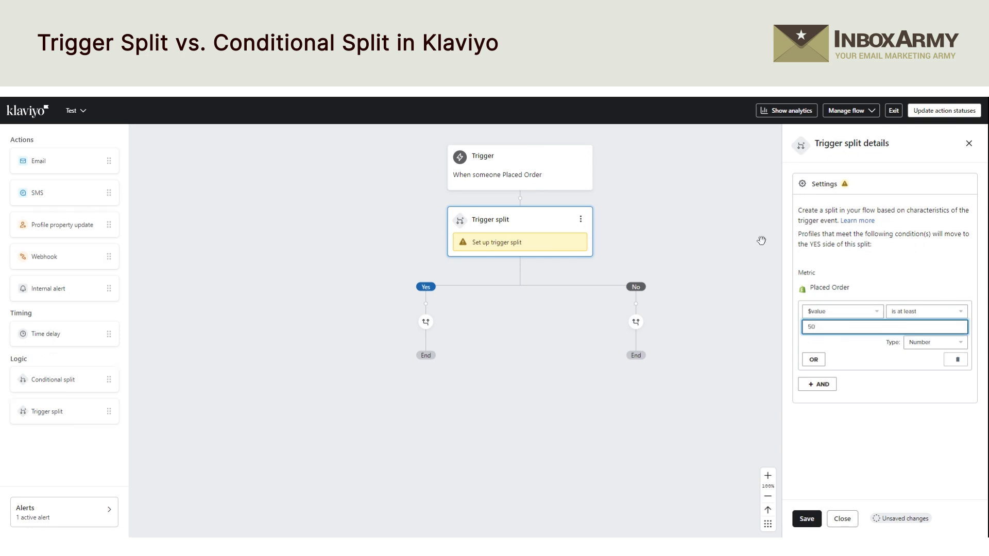
click(802, 522)
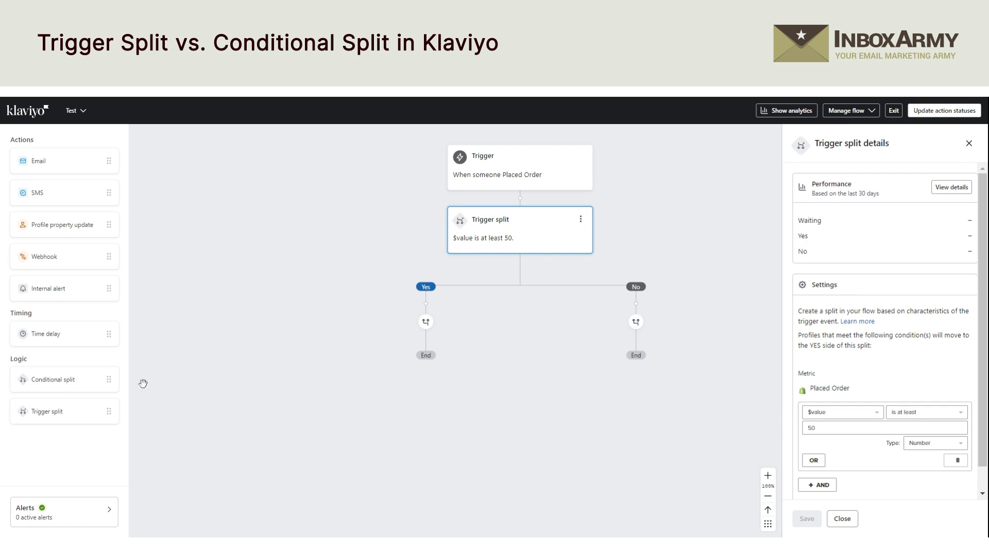
Add a conditional split on the trigger split's Yes branch, using Properties about someone with Country equals Germany, and save it.
drag(78, 387, 435, 322)
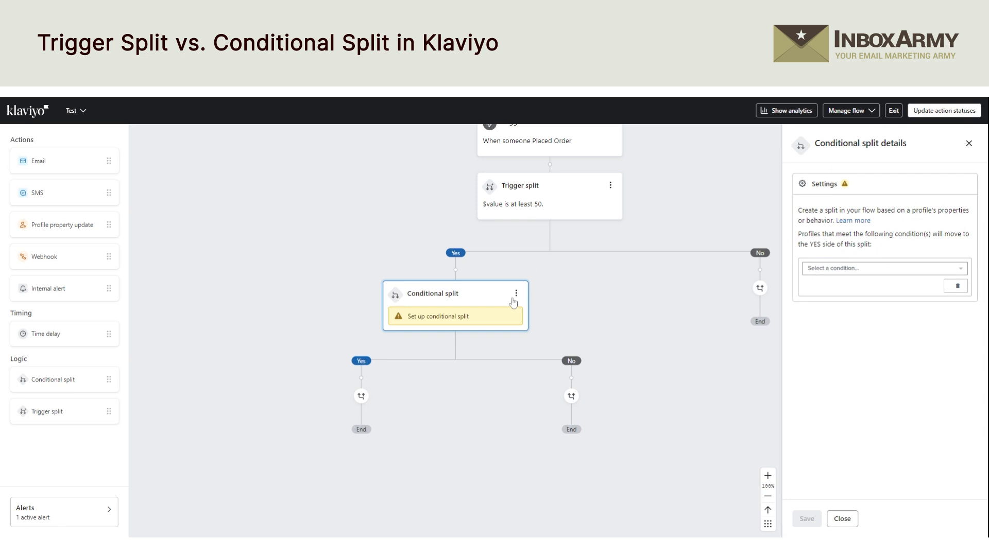
click(840, 268)
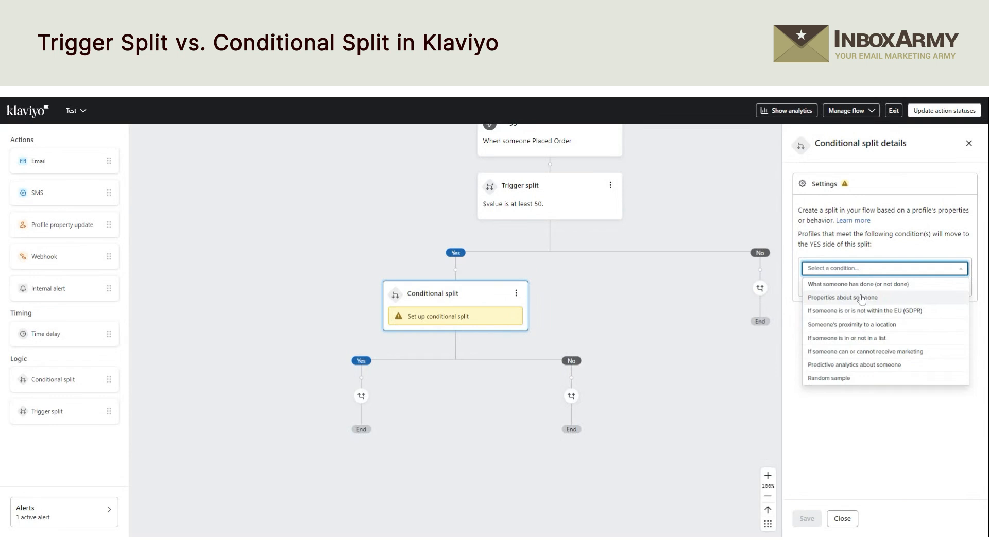
click(863, 302)
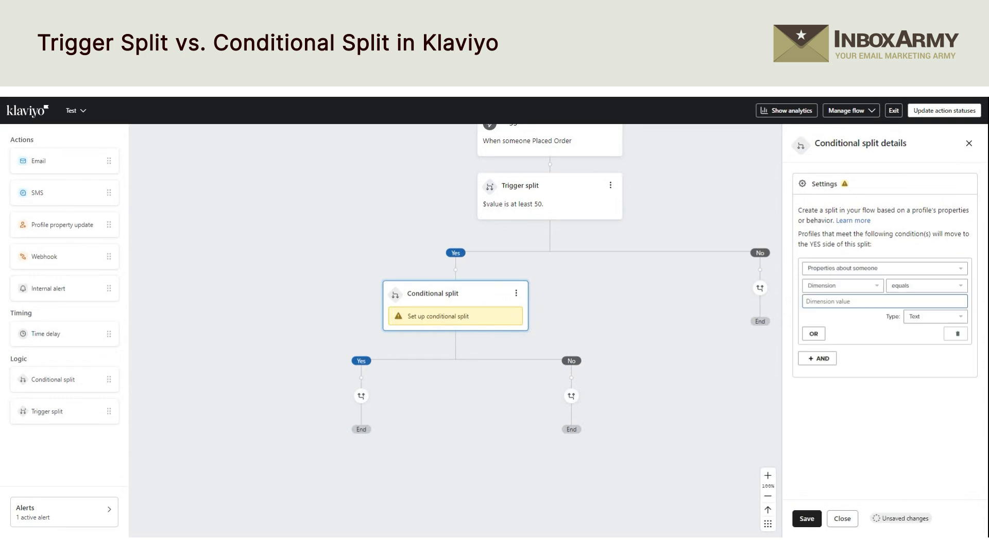
click(851, 291)
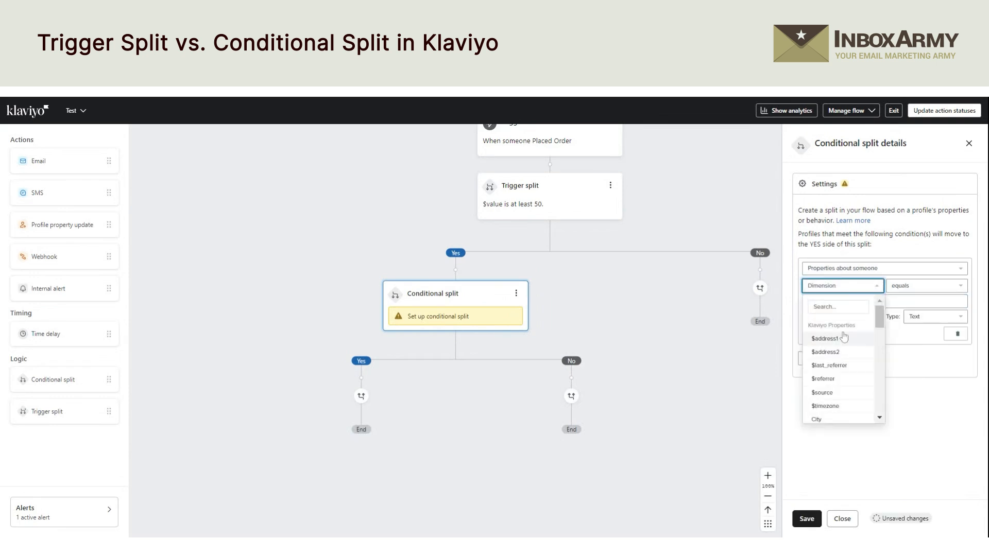
text(cou)
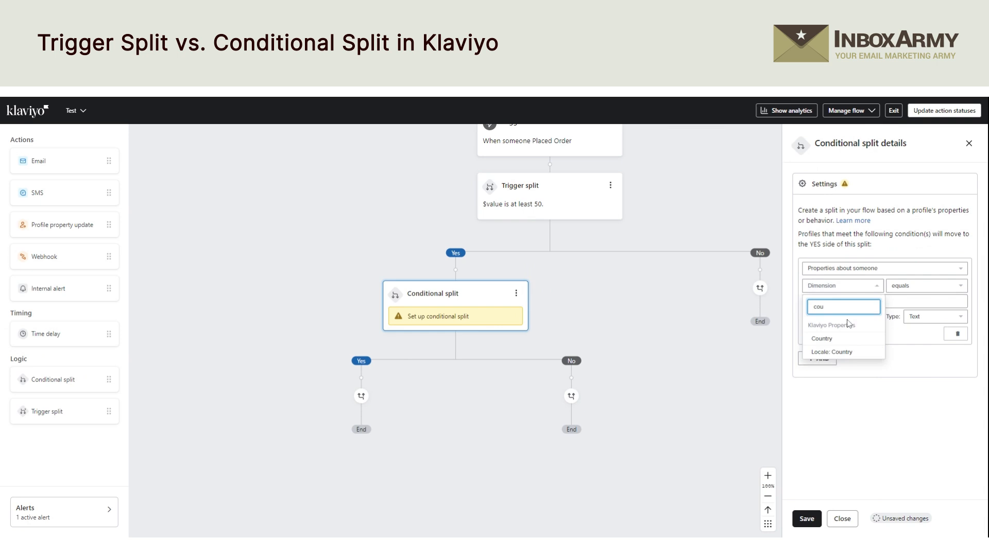
click(845, 343)
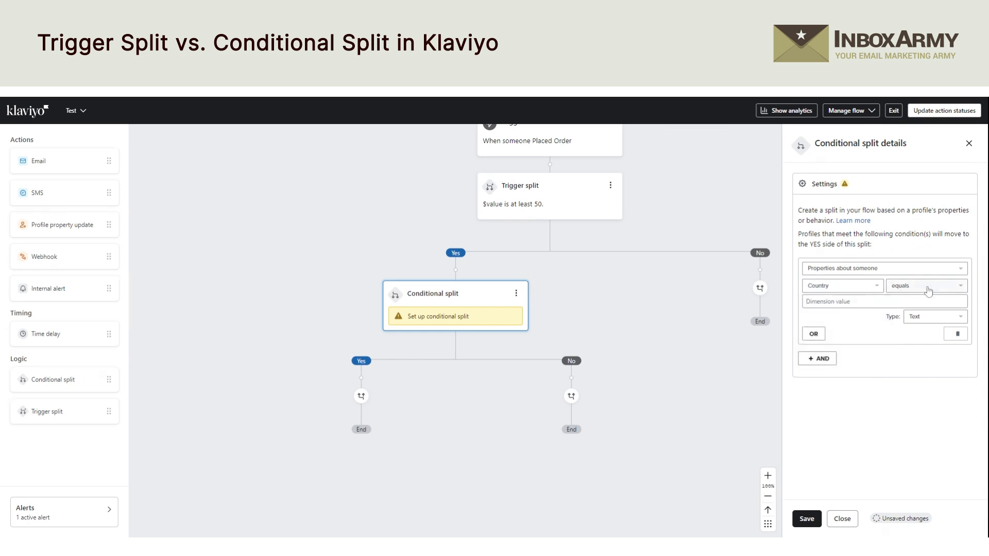
click(921, 302)
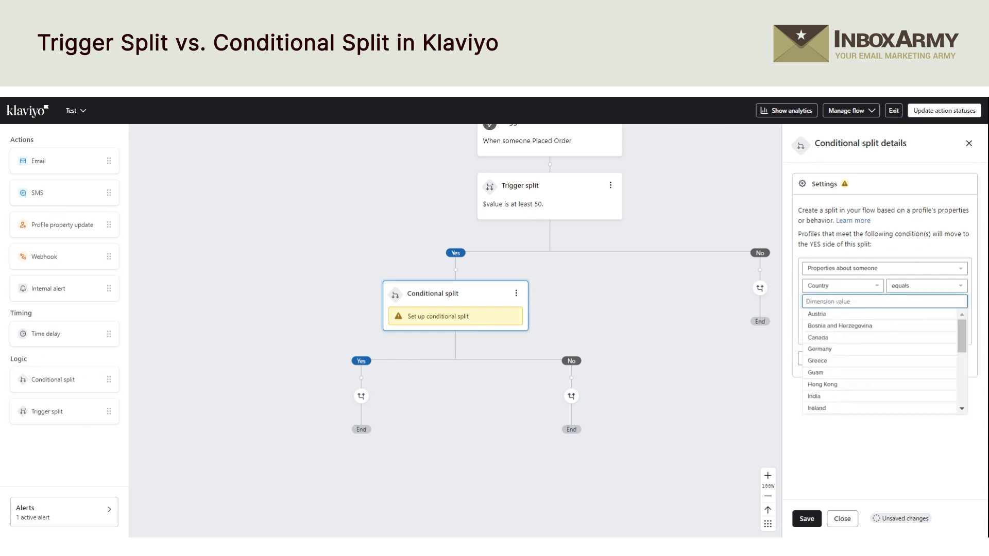
click(848, 349)
click(807, 519)
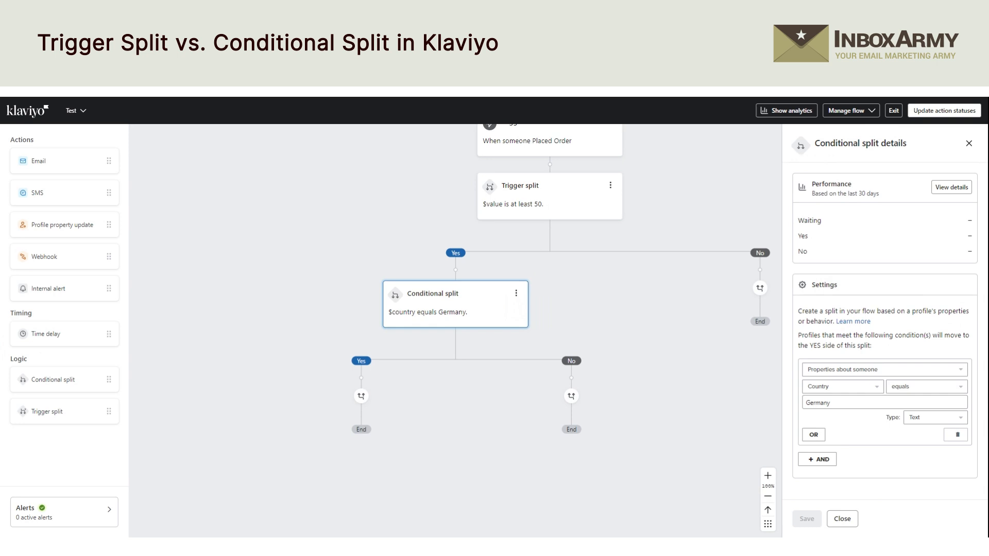
Switch to the Test2 flow and save its trigger as Added to list with the Photobooth List.
click(75, 111)
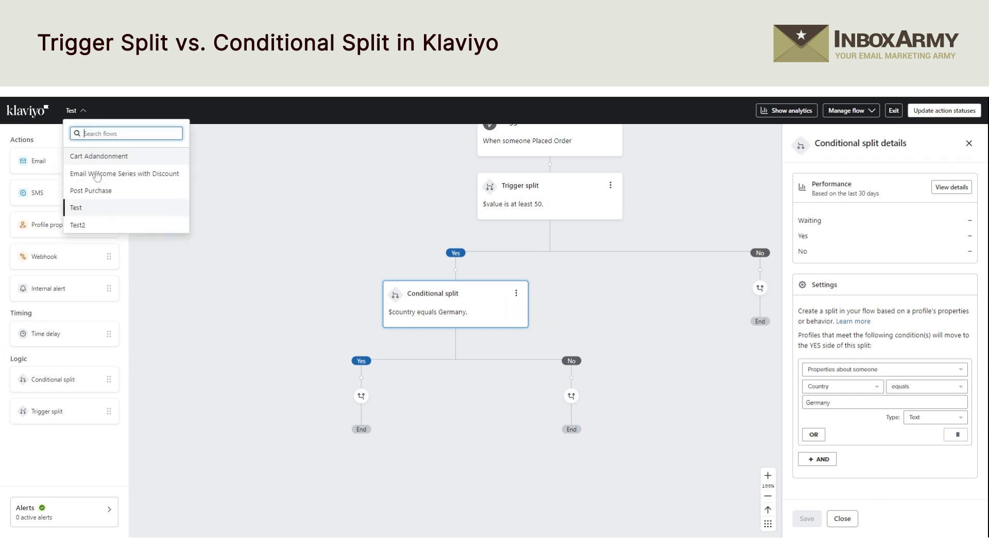
click(129, 100)
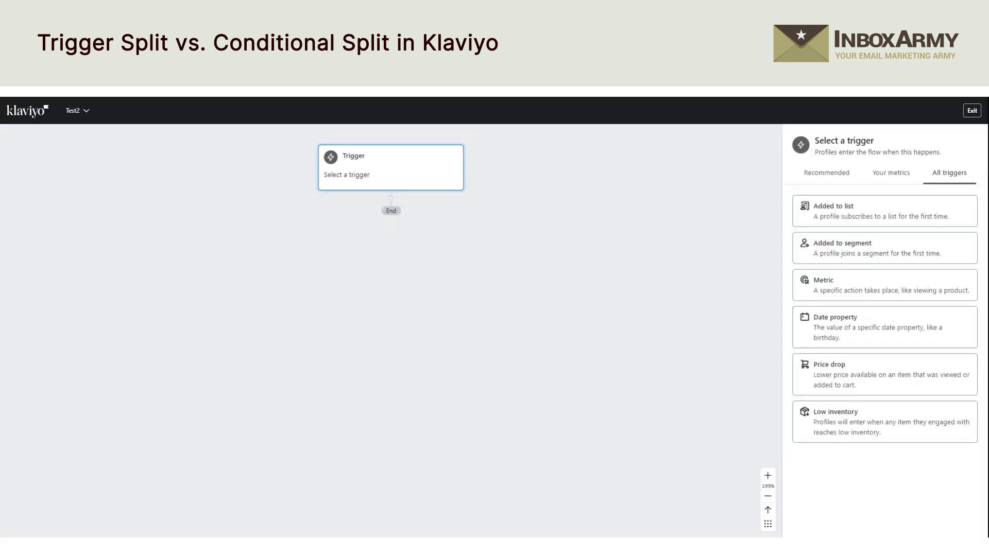
double_click(858, 212)
click(888, 216)
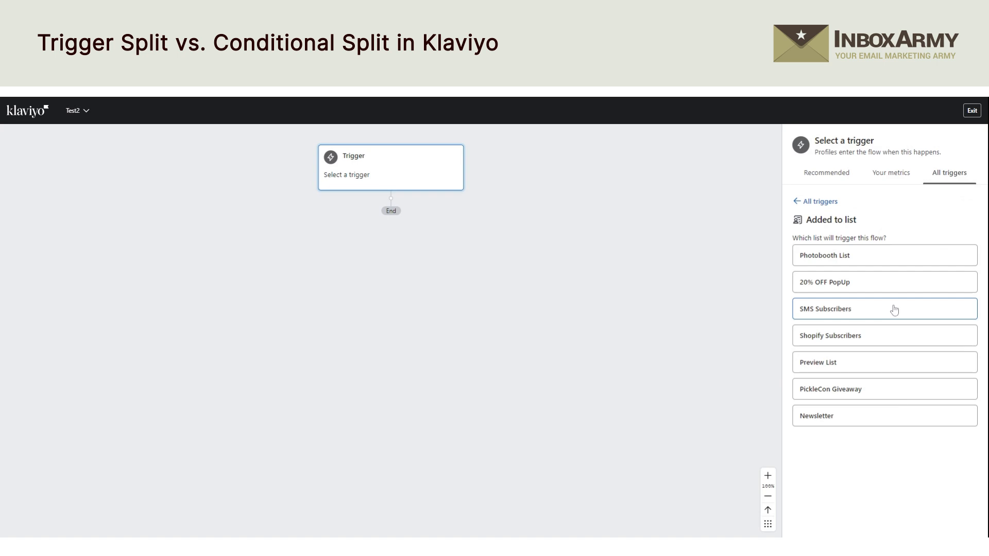
click(865, 259)
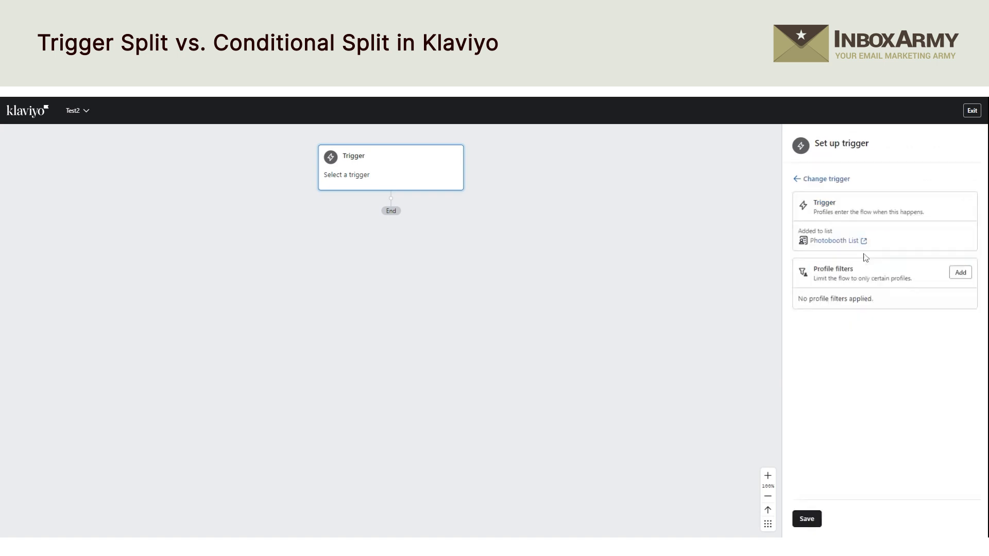
click(815, 519)
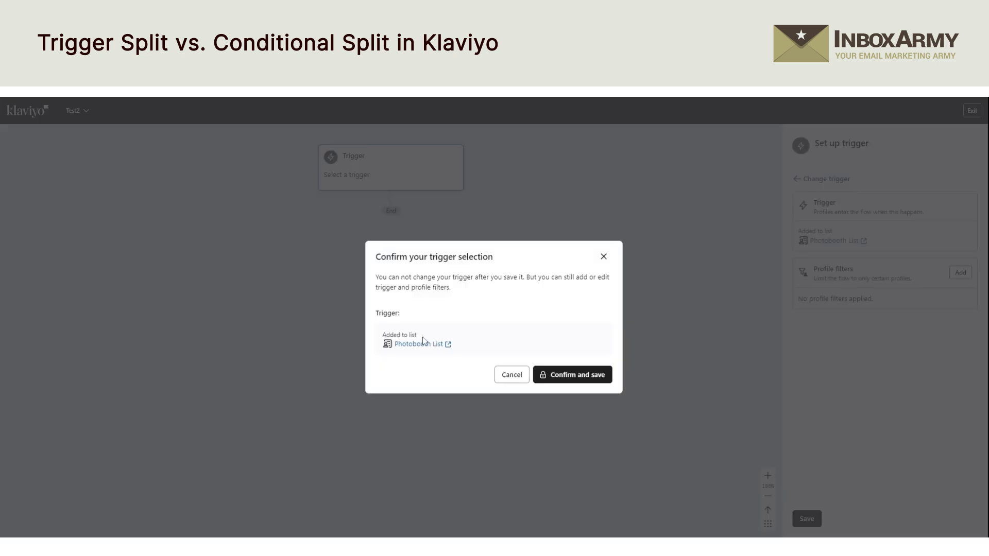
click(556, 378)
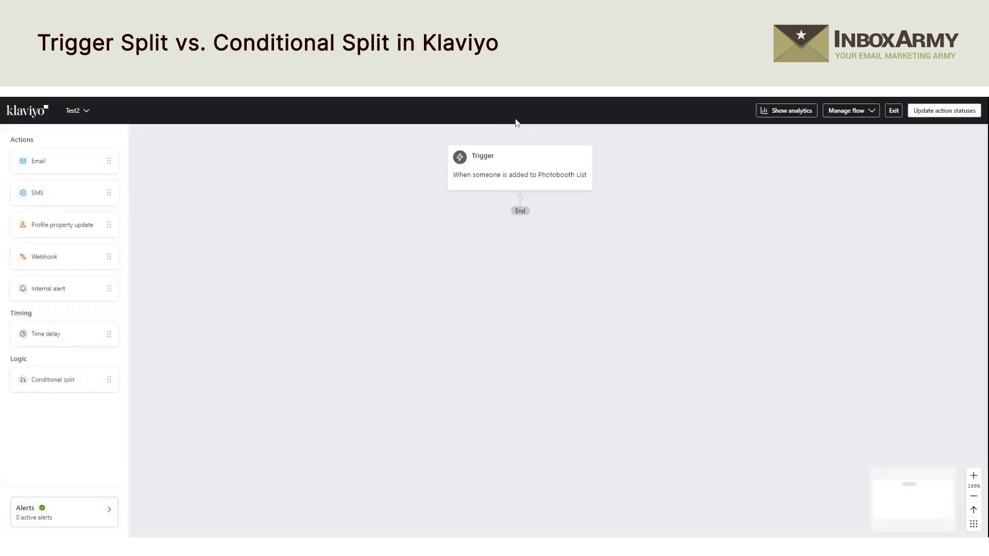